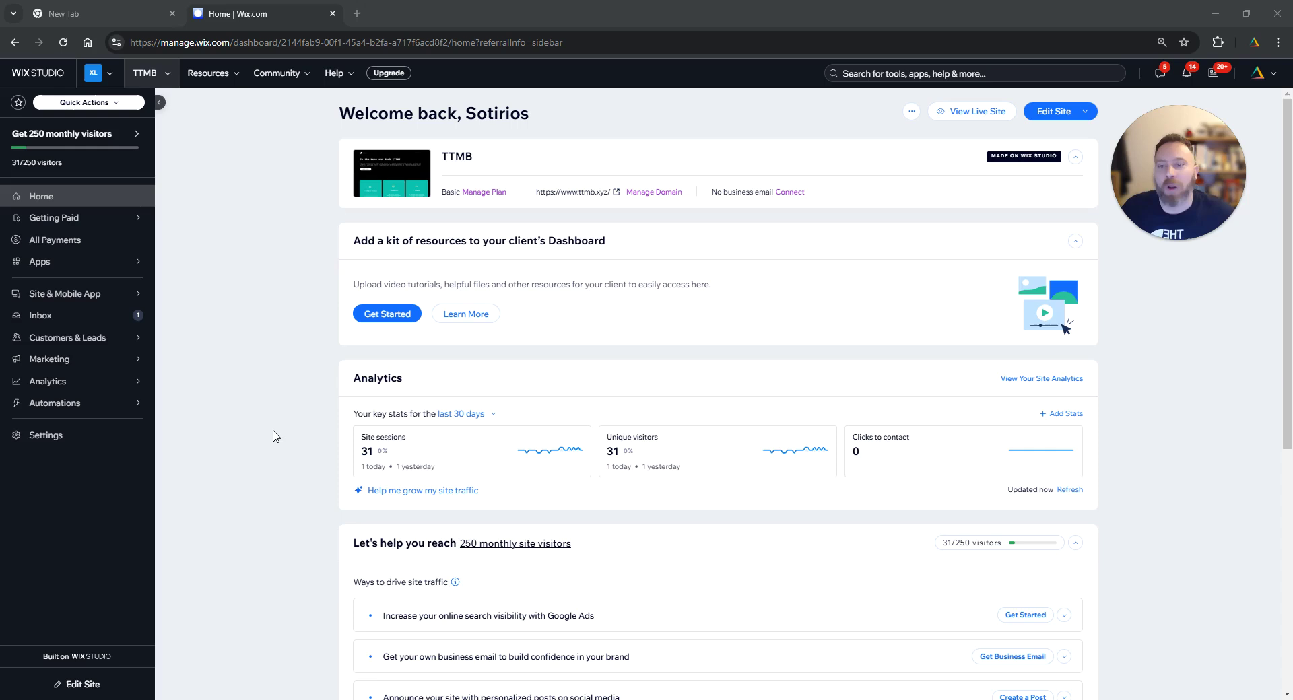
- From Settings, search 'role' and go to the Roles & Permissions page
{"action": "left_click", "coordinate": [53, 438]}
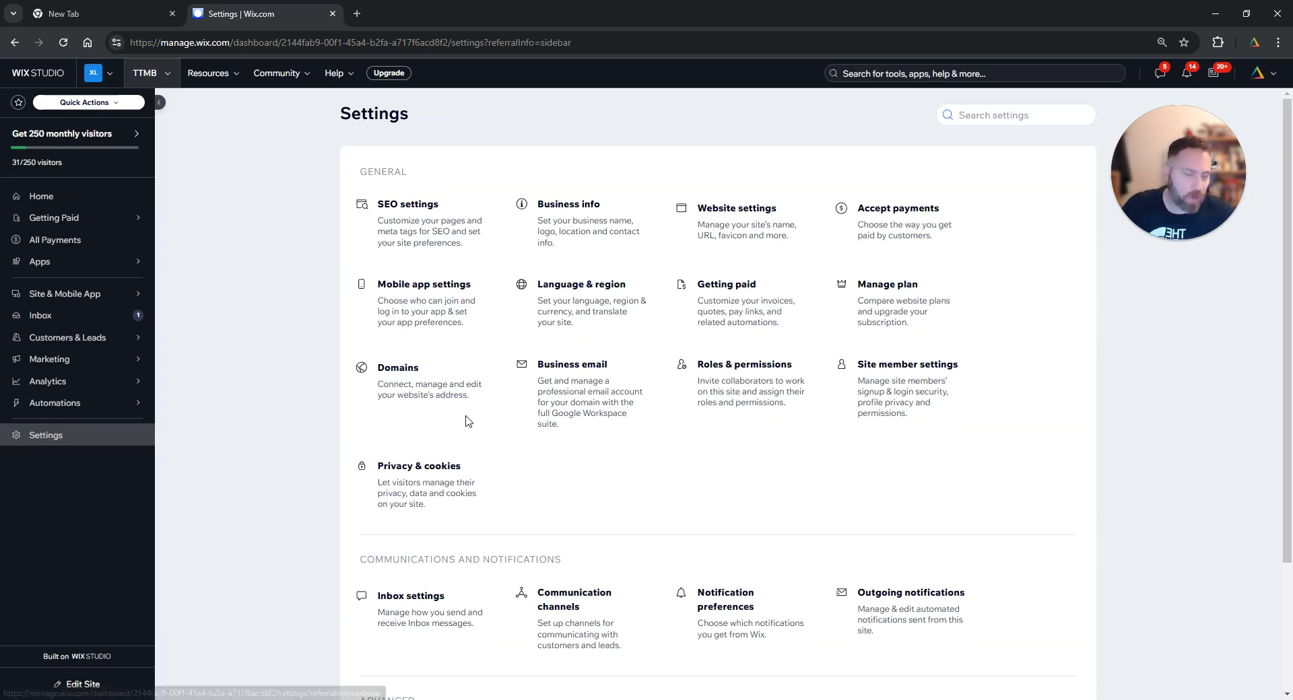
{"action": "scroll", "coordinate": [464, 422], "scroll_direction": "down", "scroll_amount": 4}
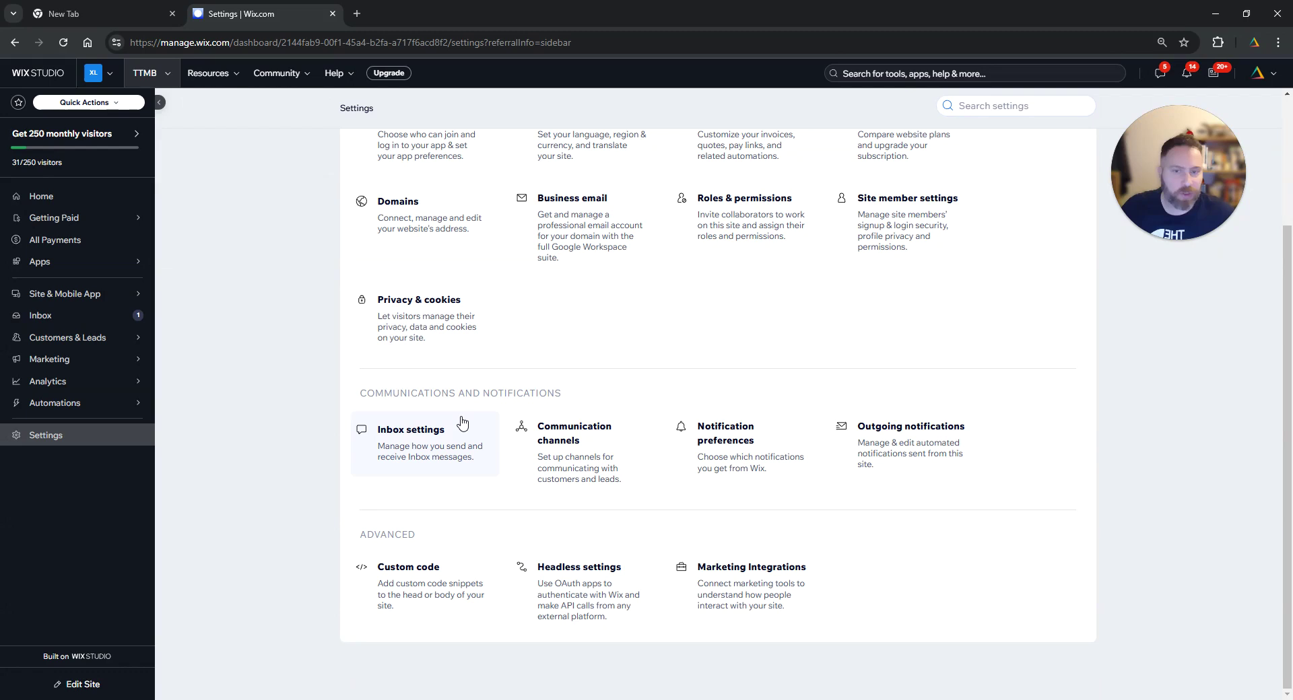
{"action": "scroll", "coordinate": [512, 425], "scroll_direction": "up", "scroll_amount": 1}
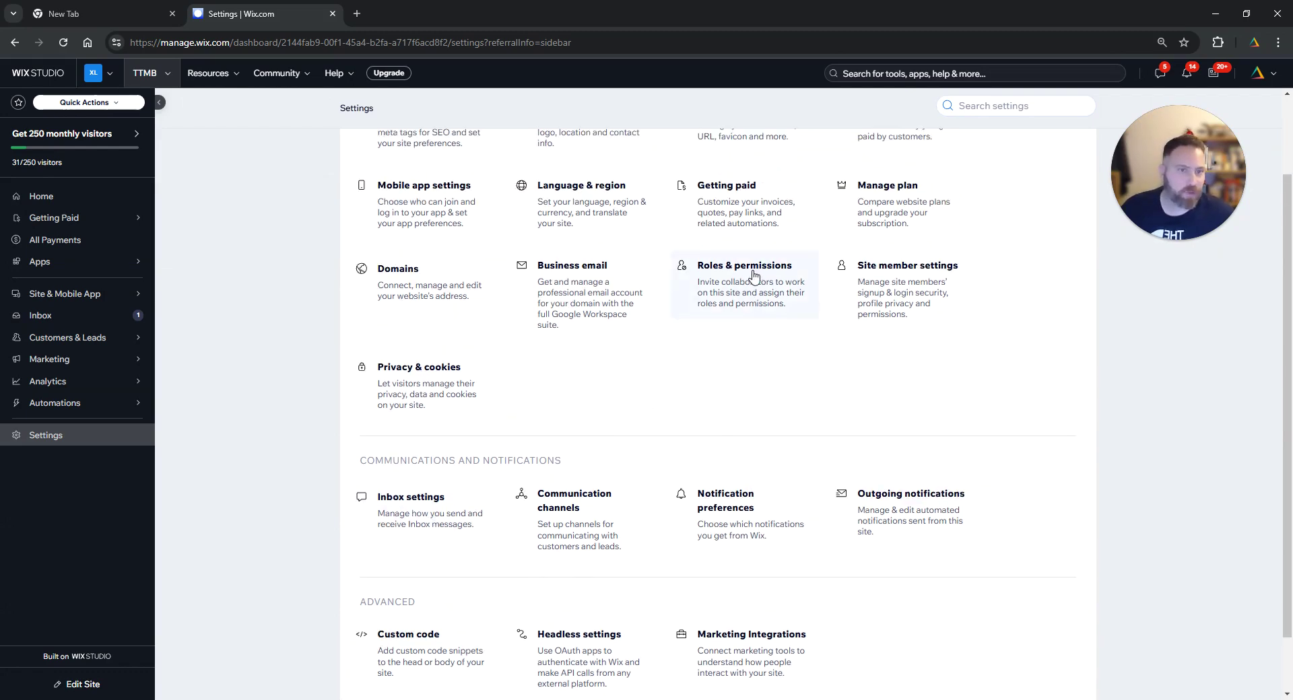
{"action": "left_click", "coordinate": [873, 74]}
{"action": "type", "text": "role"}
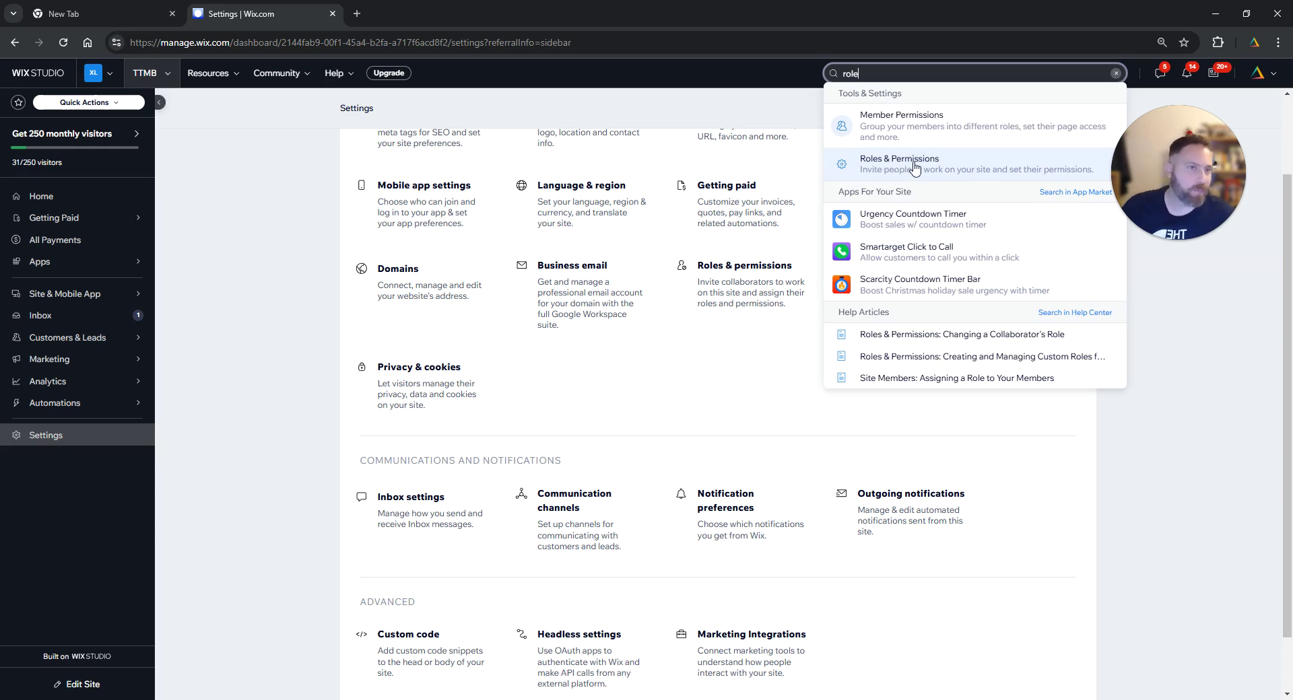
{"action": "left_click", "coordinate": [914, 167]}
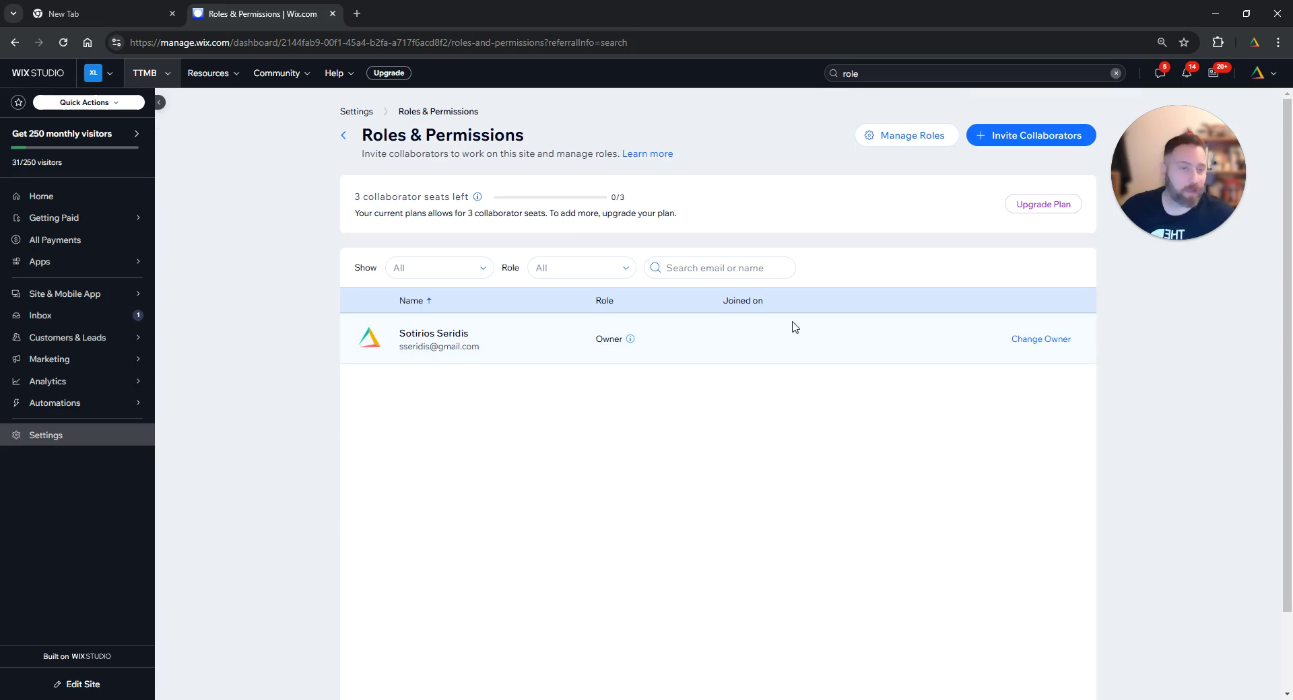
- Start an invitation and add the collaborator's e-mail address as an invitee
{"action": "left_click", "coordinate": [1021, 145]}
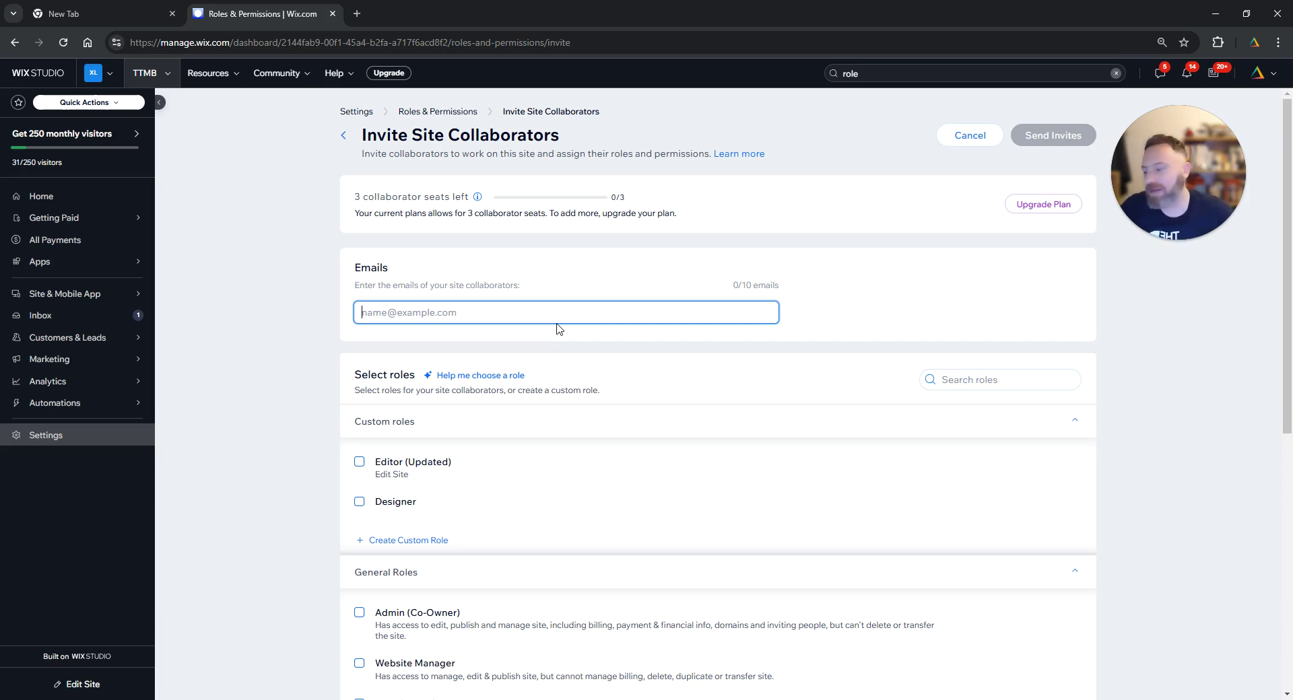
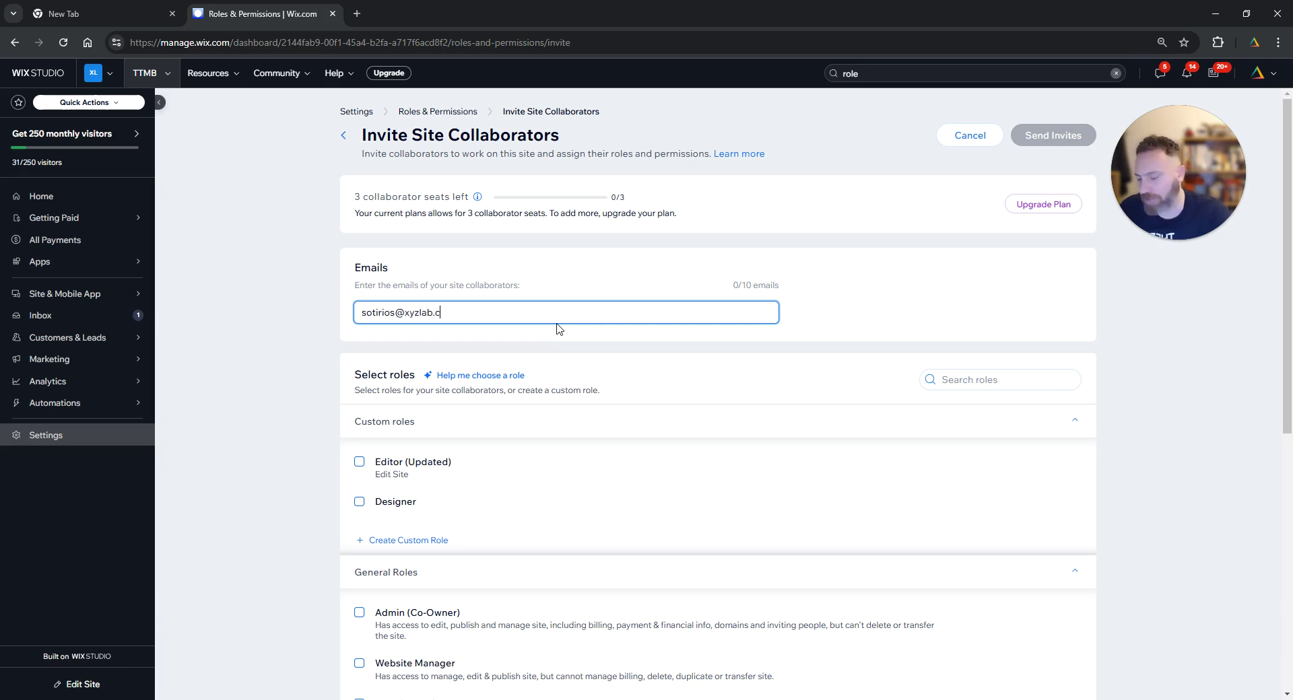
{"action": "left_click", "coordinate": [543, 346]}
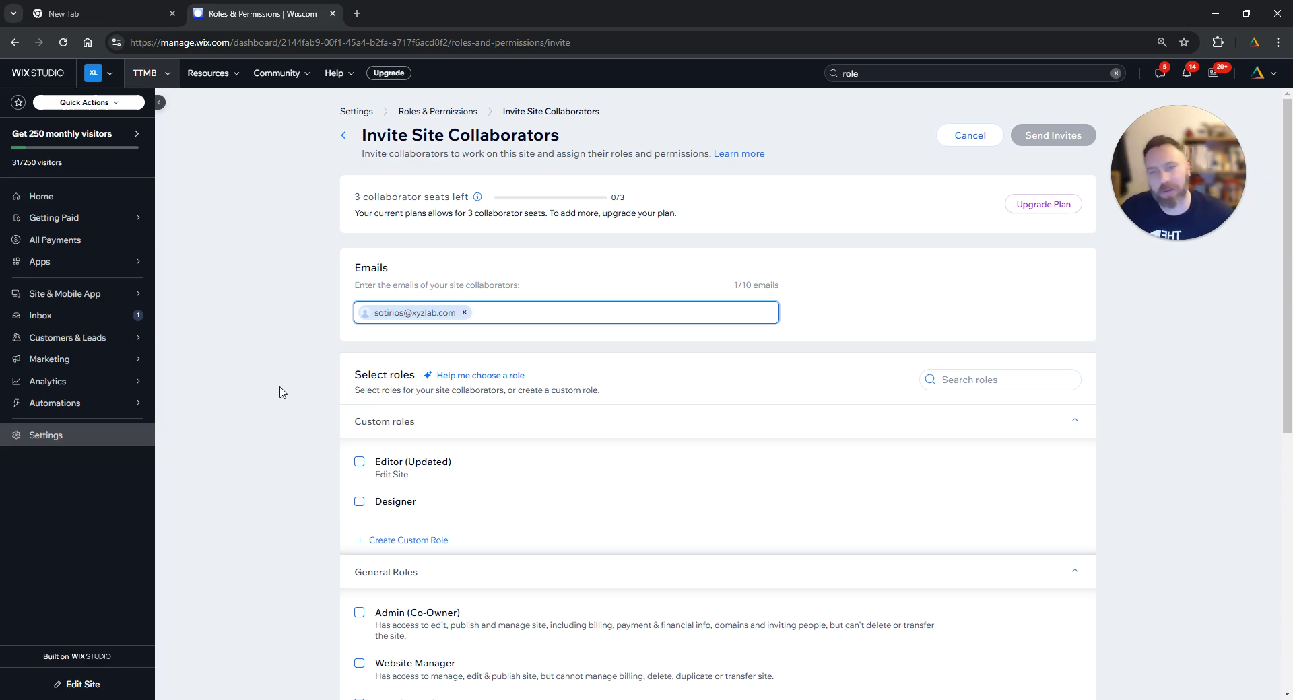
{"action": "scroll", "coordinate": [281, 393], "scroll_direction": "down", "scroll_amount": 4}
{"action": "scroll", "coordinate": [275, 392], "scroll_direction": "up", "scroll_amount": 1}
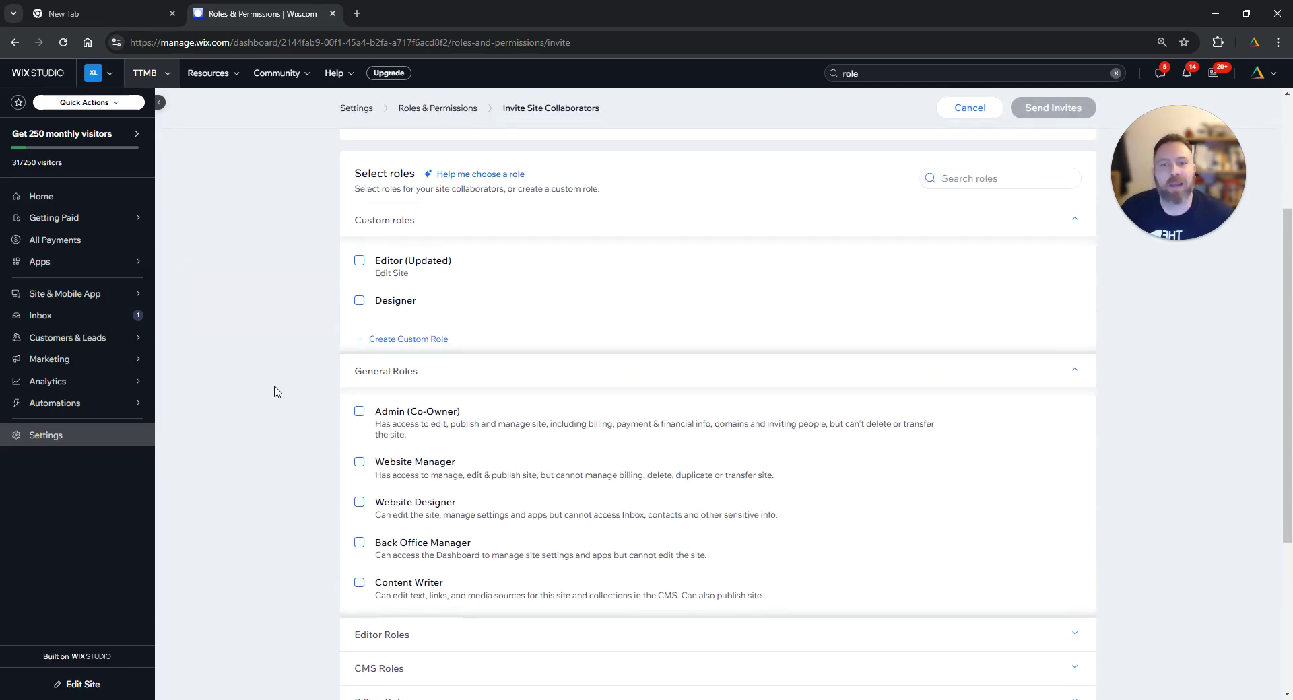
{"action": "scroll", "coordinate": [274, 392], "scroll_direction": "down", "scroll_amount": 2}
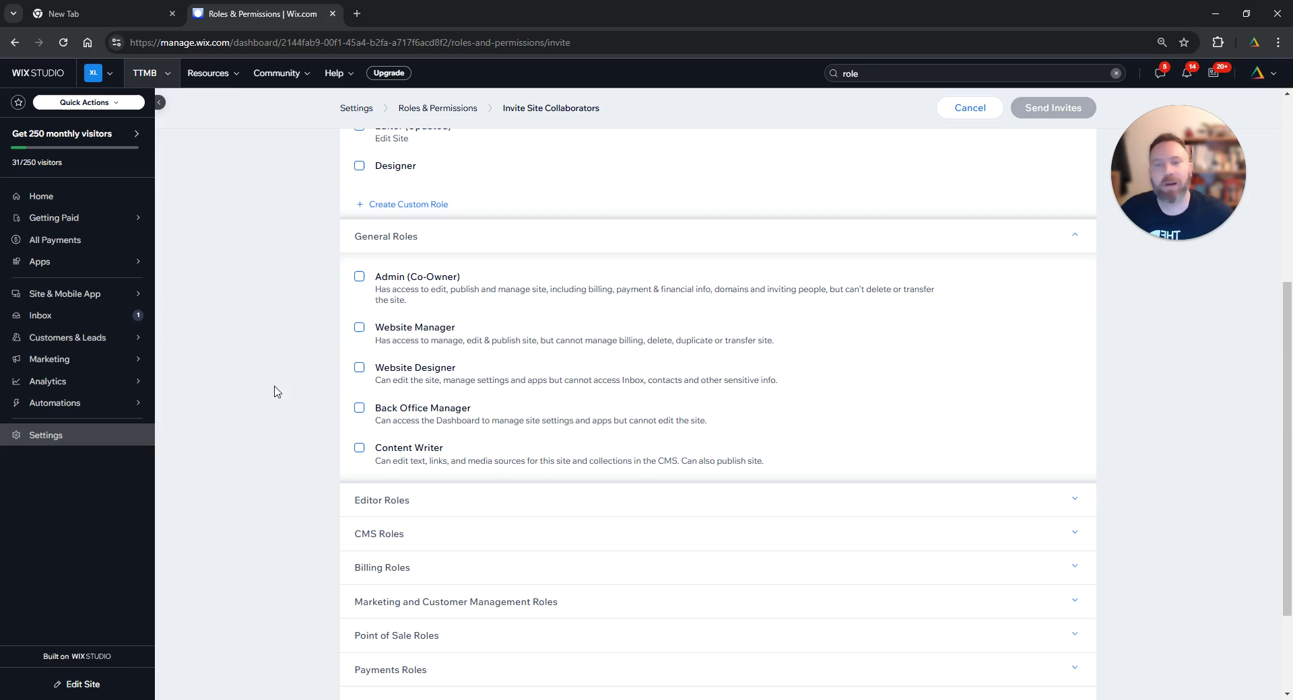
{"action": "left_click", "coordinate": [360, 281]}
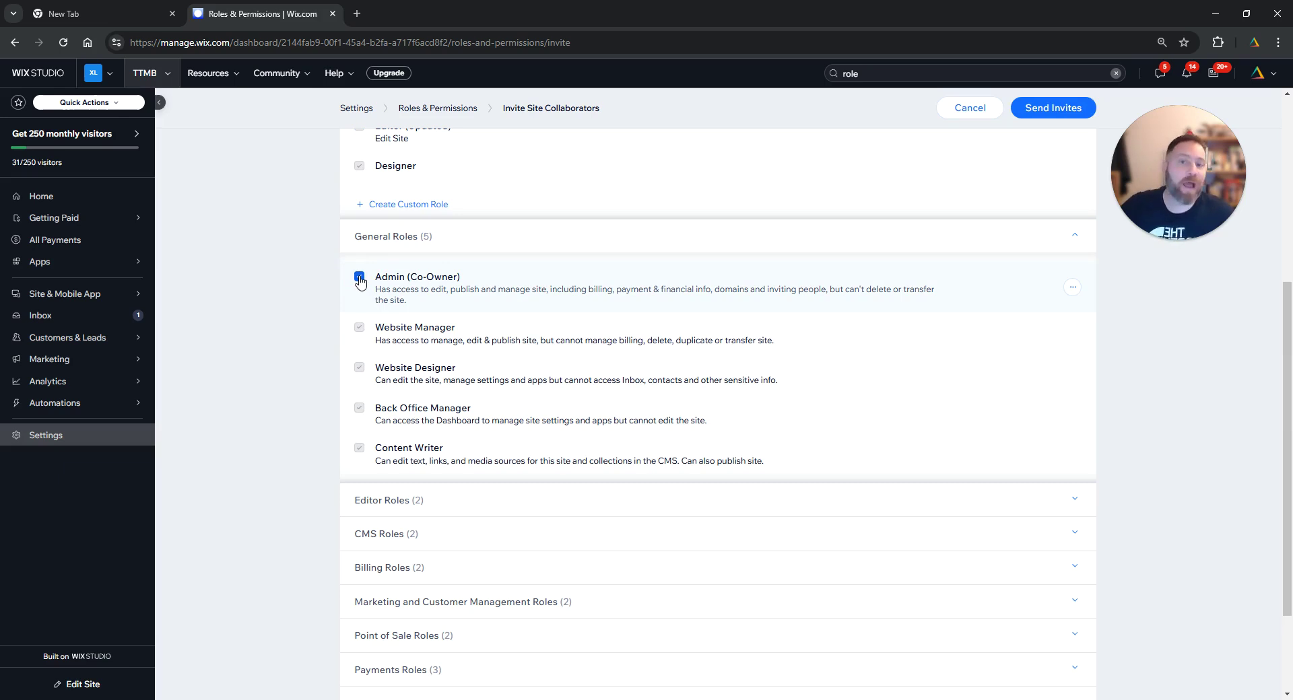
{"action": "left_click", "coordinate": [359, 279]}
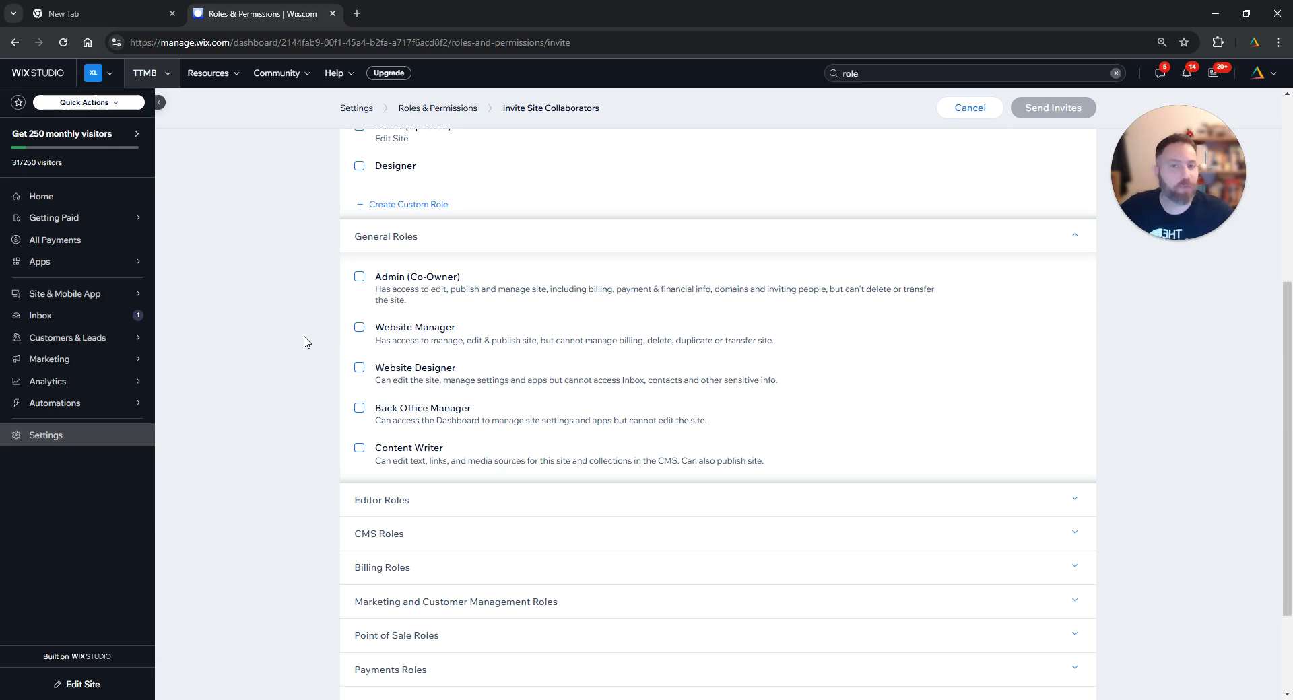
{"action": "left_click", "coordinate": [359, 328]}
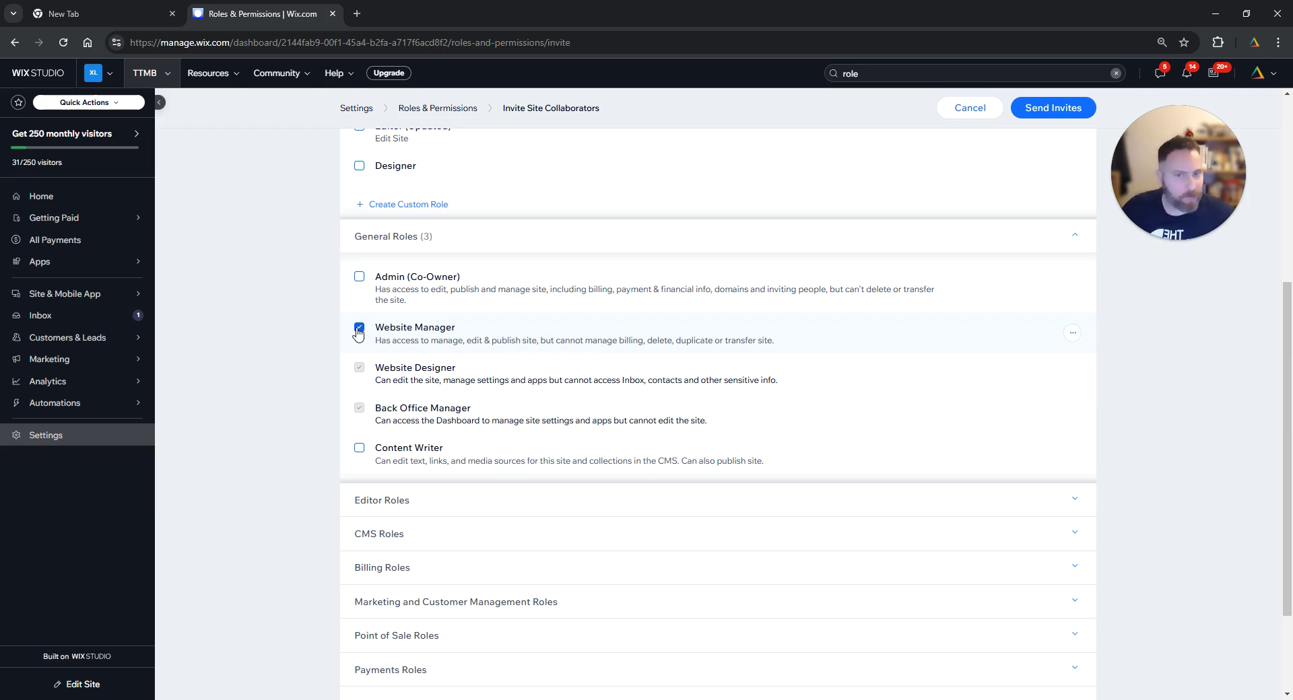
{"action": "left_click", "coordinate": [358, 328]}
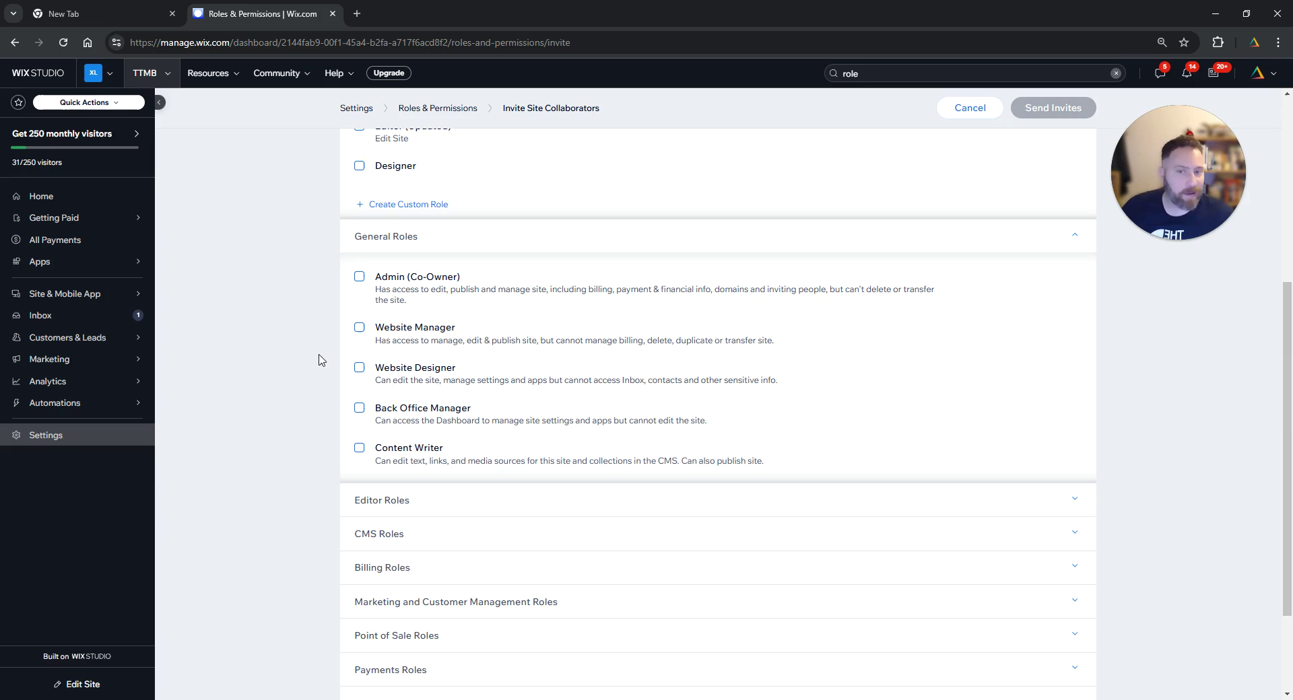
{"action": "left_click", "coordinate": [359, 368]}
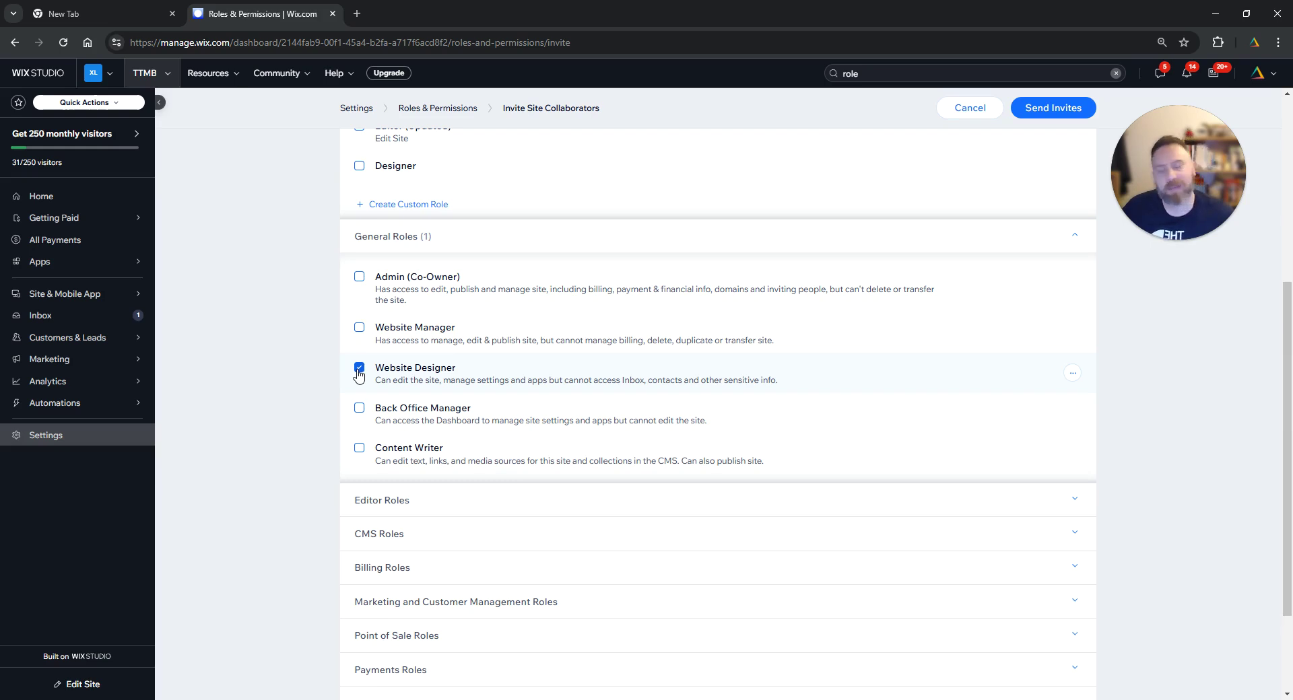
{"action": "left_click", "coordinate": [358, 369]}
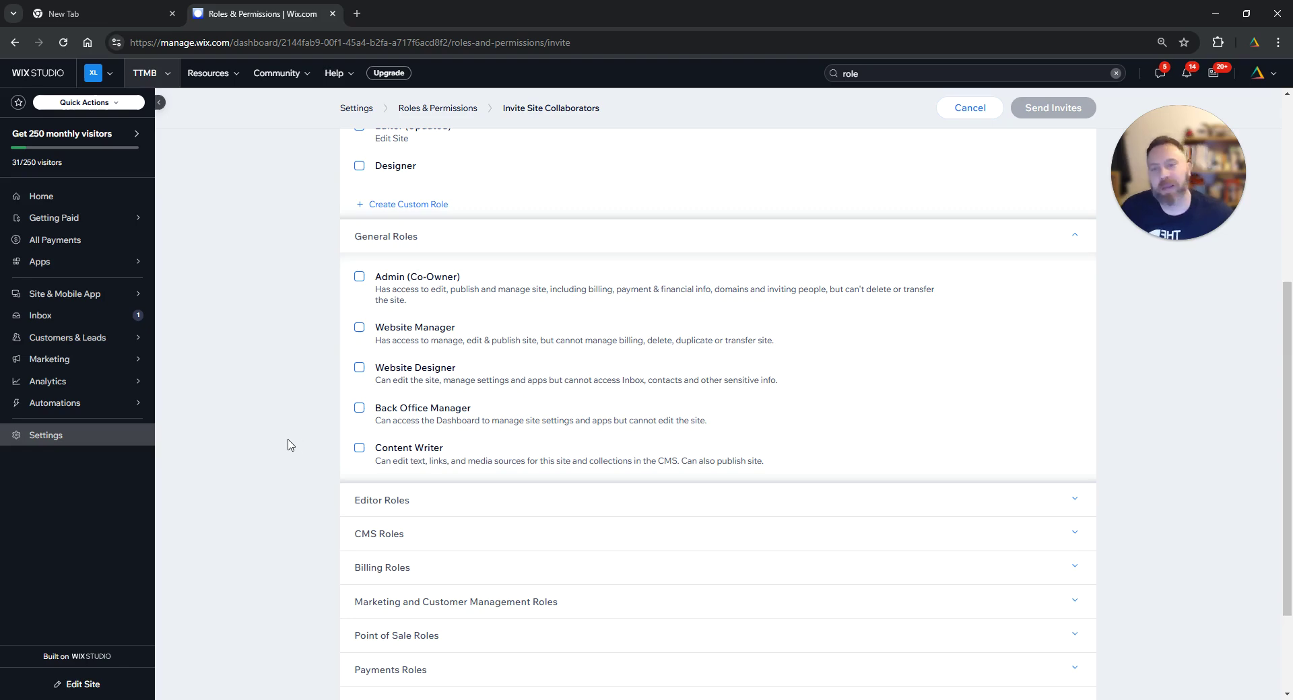
- Start a new custom role titled 'Test Role'
{"action": "scroll", "coordinate": [291, 448], "scroll_direction": "up", "scroll_amount": 1}
{"action": "scroll", "coordinate": [291, 448], "scroll_direction": "up", "scroll_amount": 3}
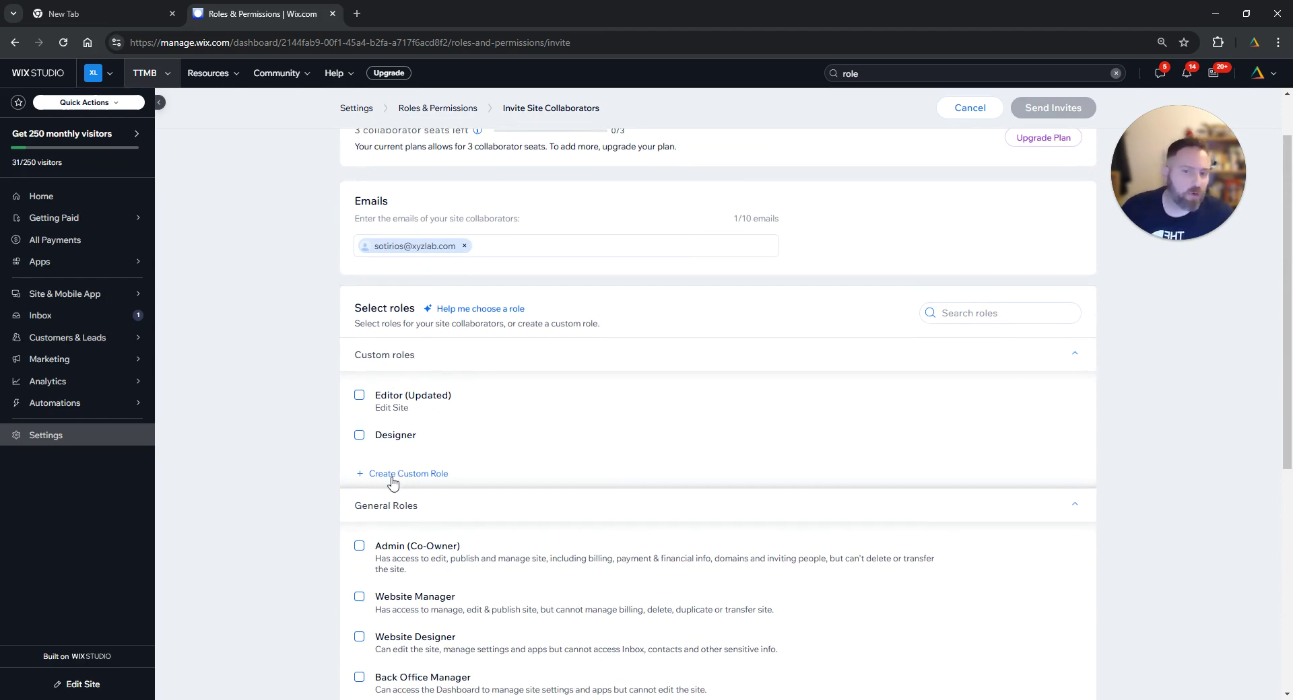
{"action": "left_click", "coordinate": [388, 480]}
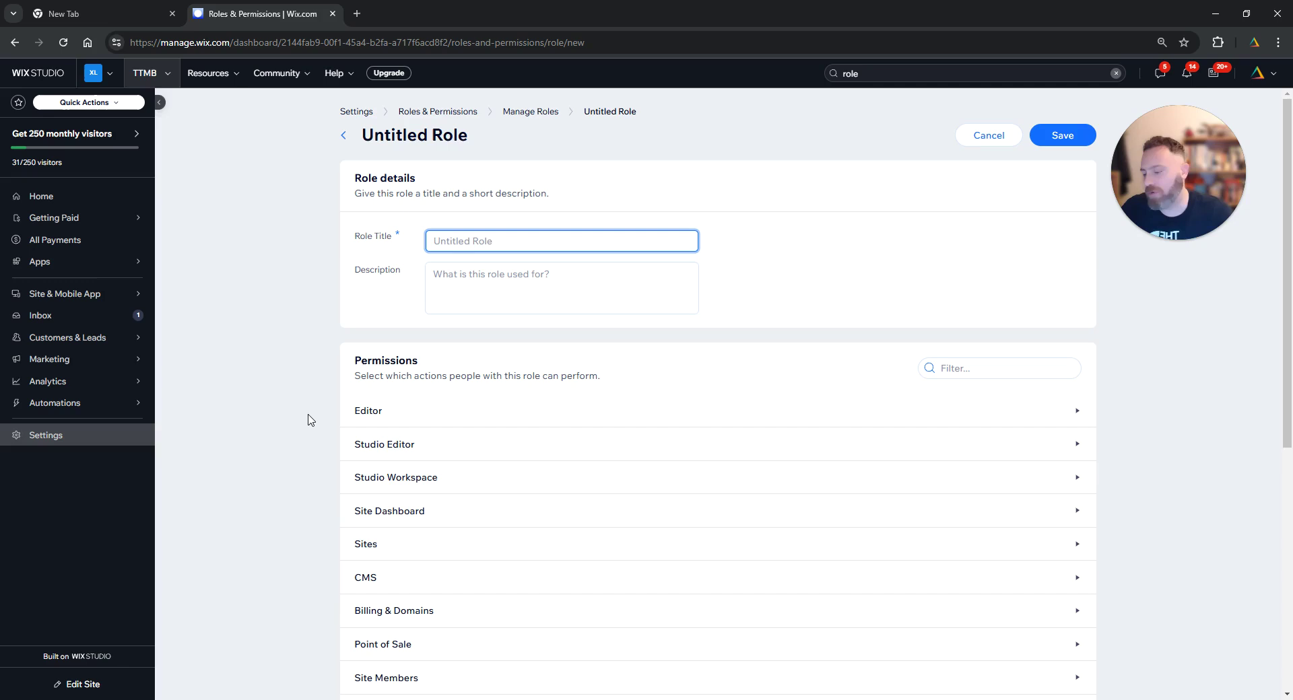
{"action": "type", "text": "Test Role"}
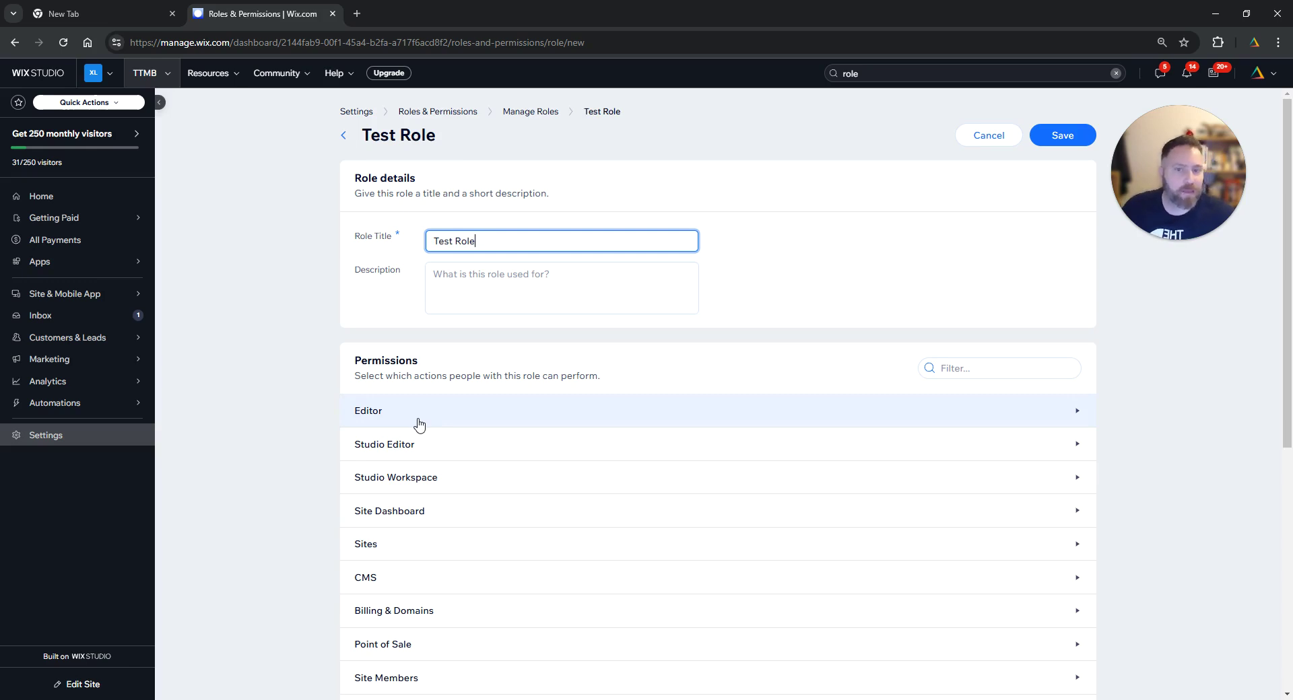
- Under Editor, grant then revoke Edit Content and Edit Site, leaving no permissions
{"action": "left_click", "coordinate": [494, 422]}
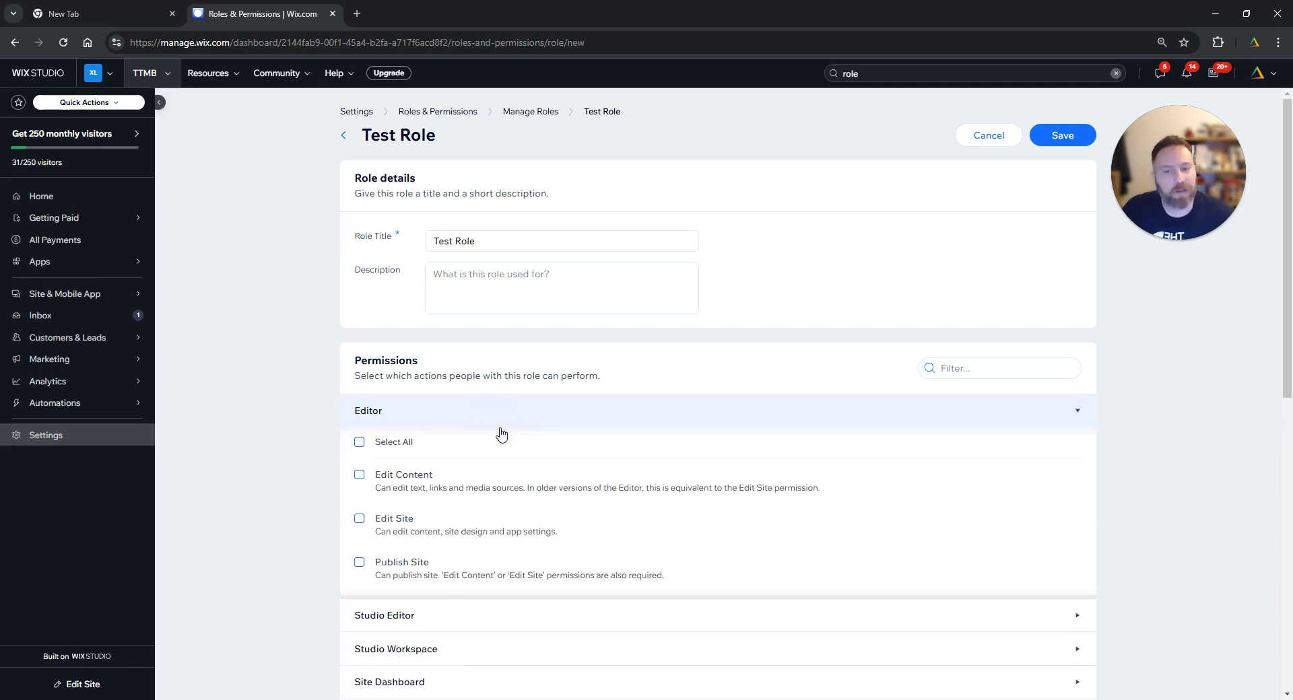
{"action": "left_click", "coordinate": [359, 476]}
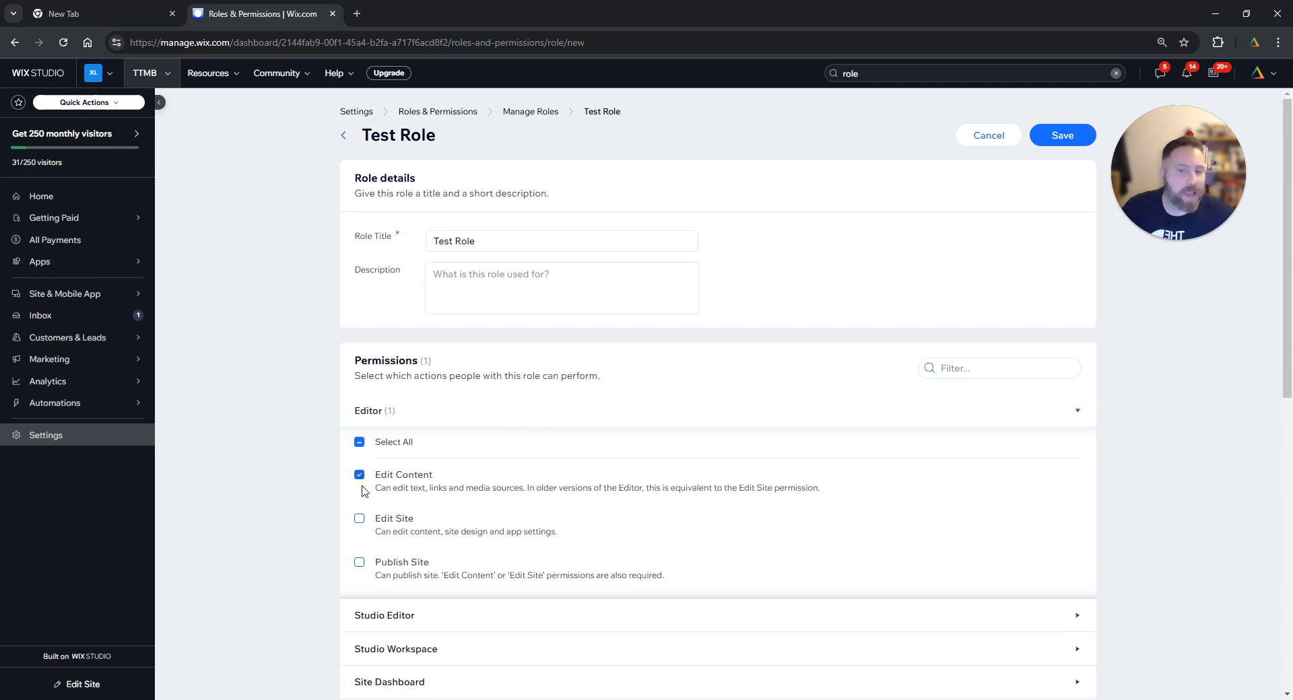
{"action": "left_click", "coordinate": [359, 519]}
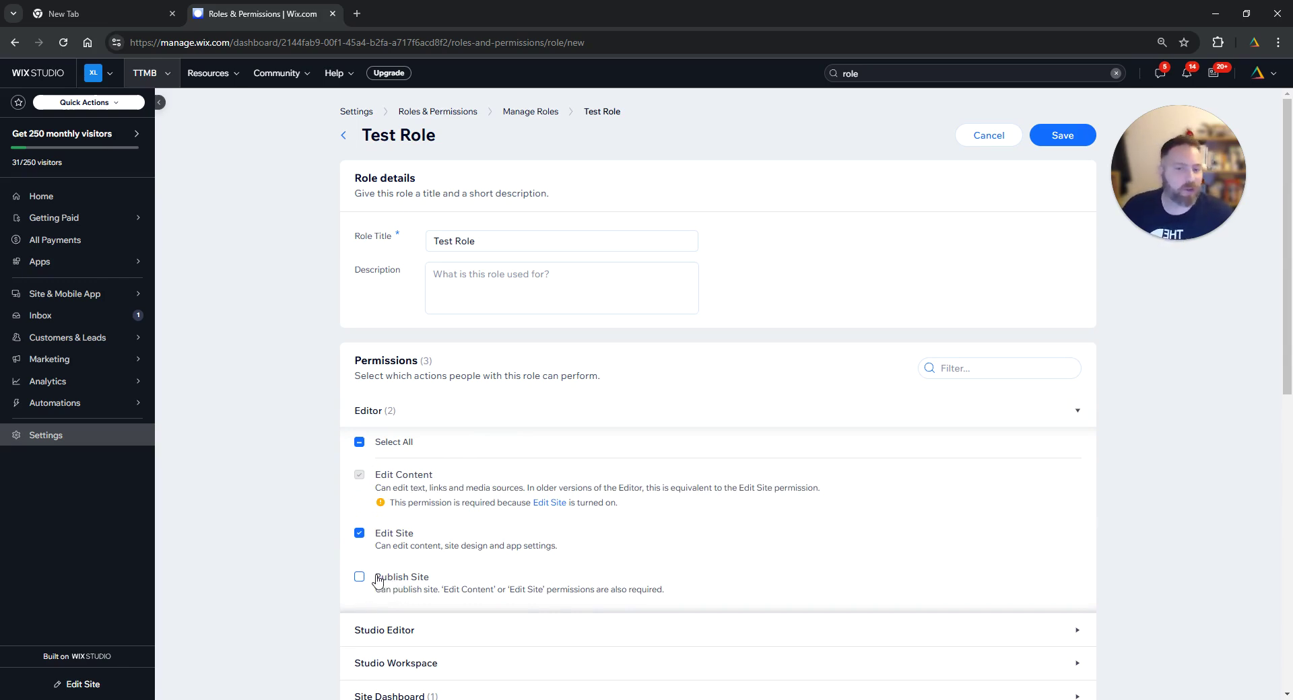
{"action": "left_click", "coordinate": [359, 534]}
{"action": "left_click", "coordinate": [359, 475]}
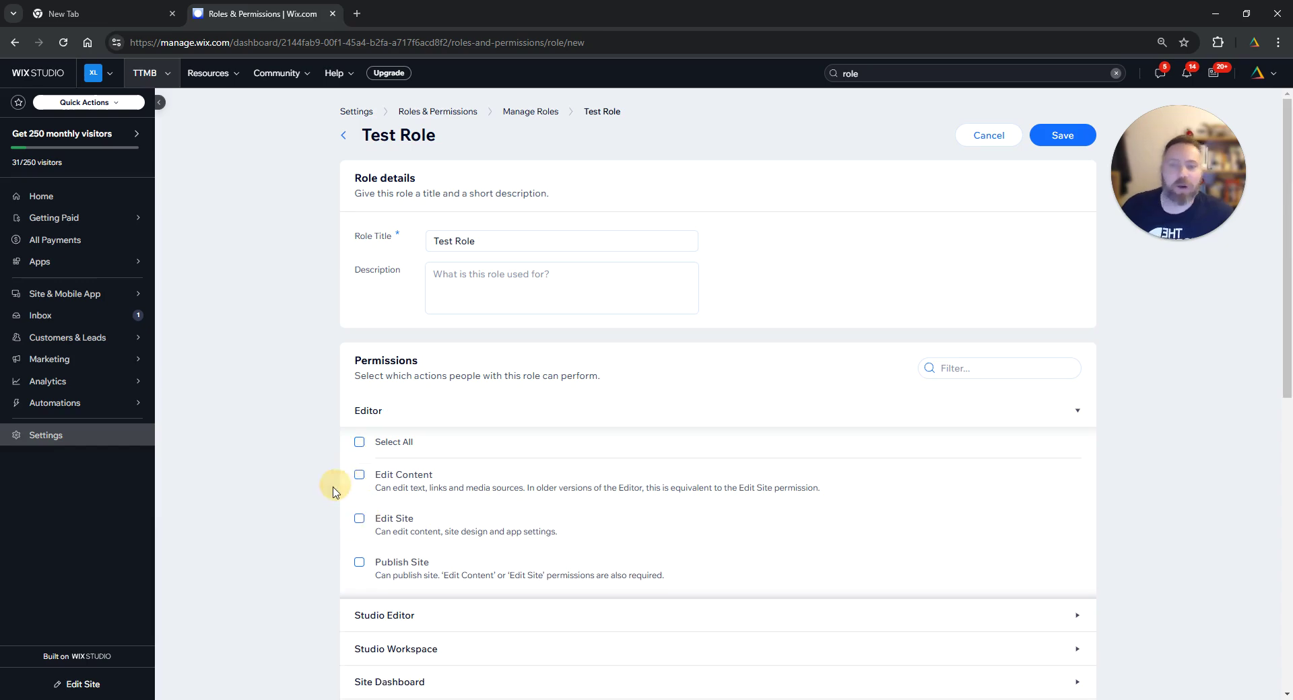
- Look over the permission list, then discard the Test Role draft and return to the invitation
{"action": "scroll", "coordinate": [331, 492], "scroll_direction": "down", "scroll_amount": 2}
{"action": "scroll", "coordinate": [329, 498], "scroll_direction": "down", "scroll_amount": 2}
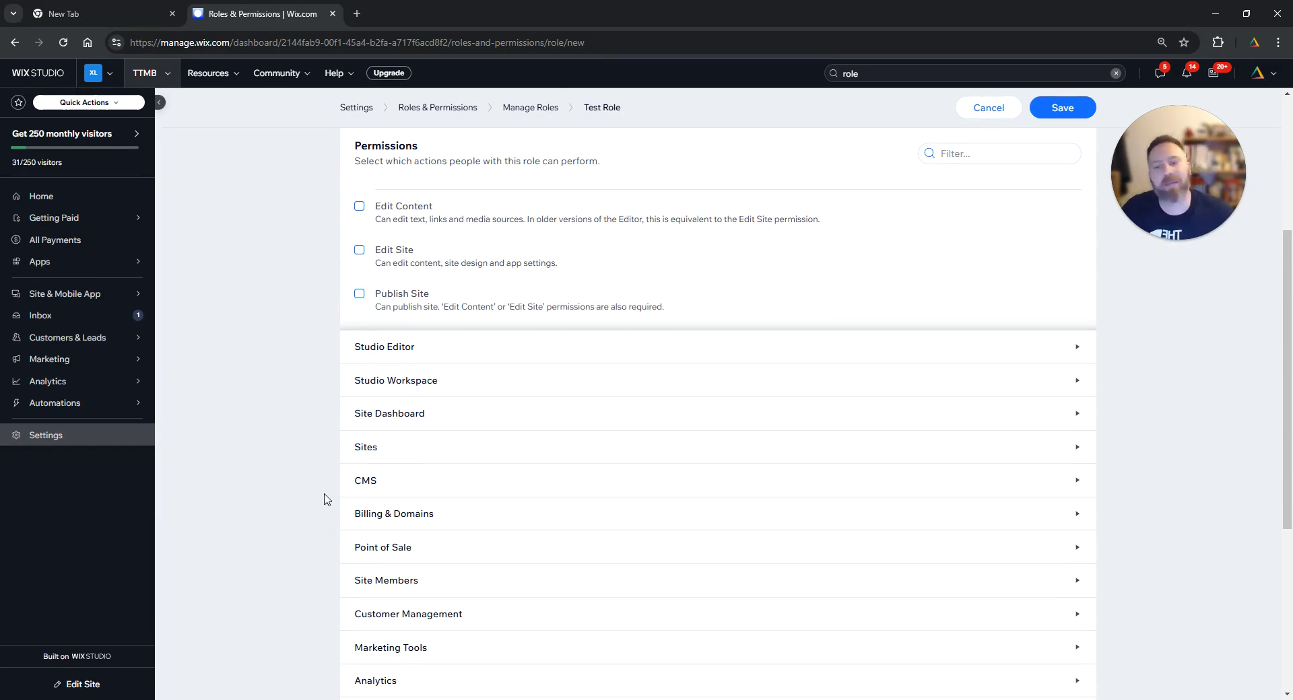
{"action": "scroll", "coordinate": [326, 499], "scroll_direction": "down", "scroll_amount": 3}
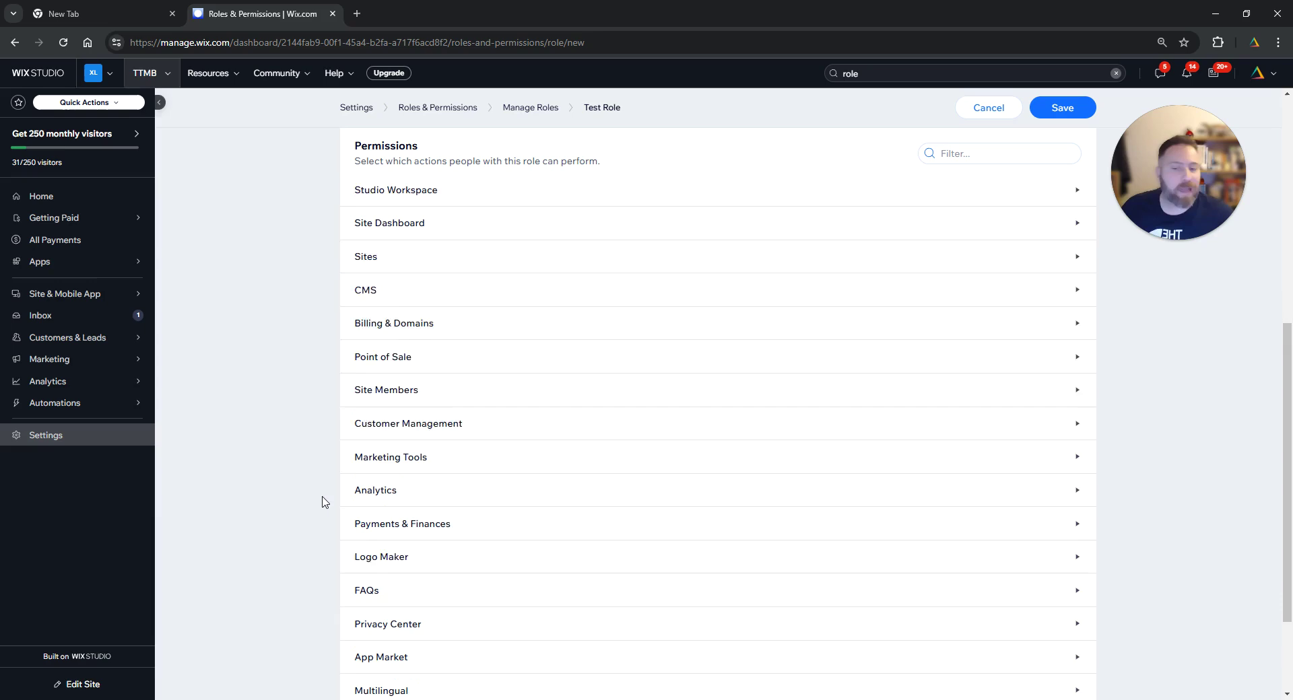
{"action": "scroll", "coordinate": [327, 501], "scroll_direction": "down", "scroll_amount": 2}
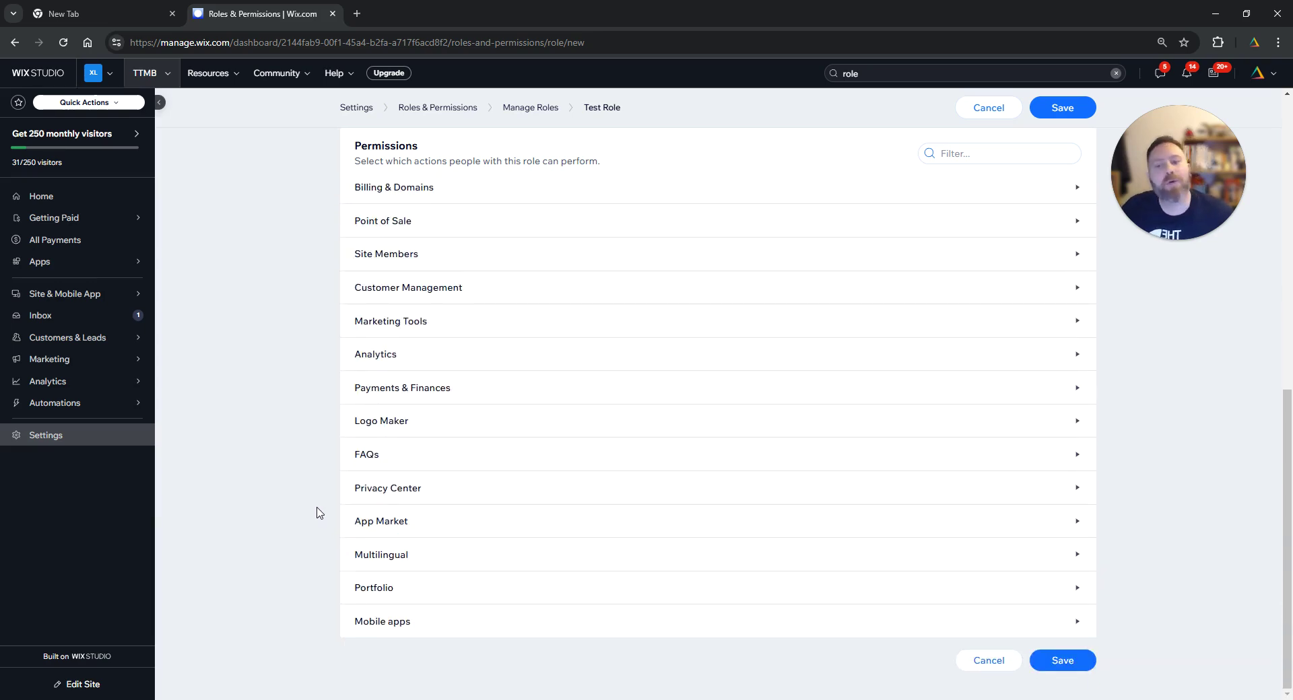
{"action": "scroll", "coordinate": [317, 515], "scroll_direction": "up", "scroll_amount": 4}
{"action": "scroll", "coordinate": [313, 517], "scroll_direction": "up", "scroll_amount": 4}
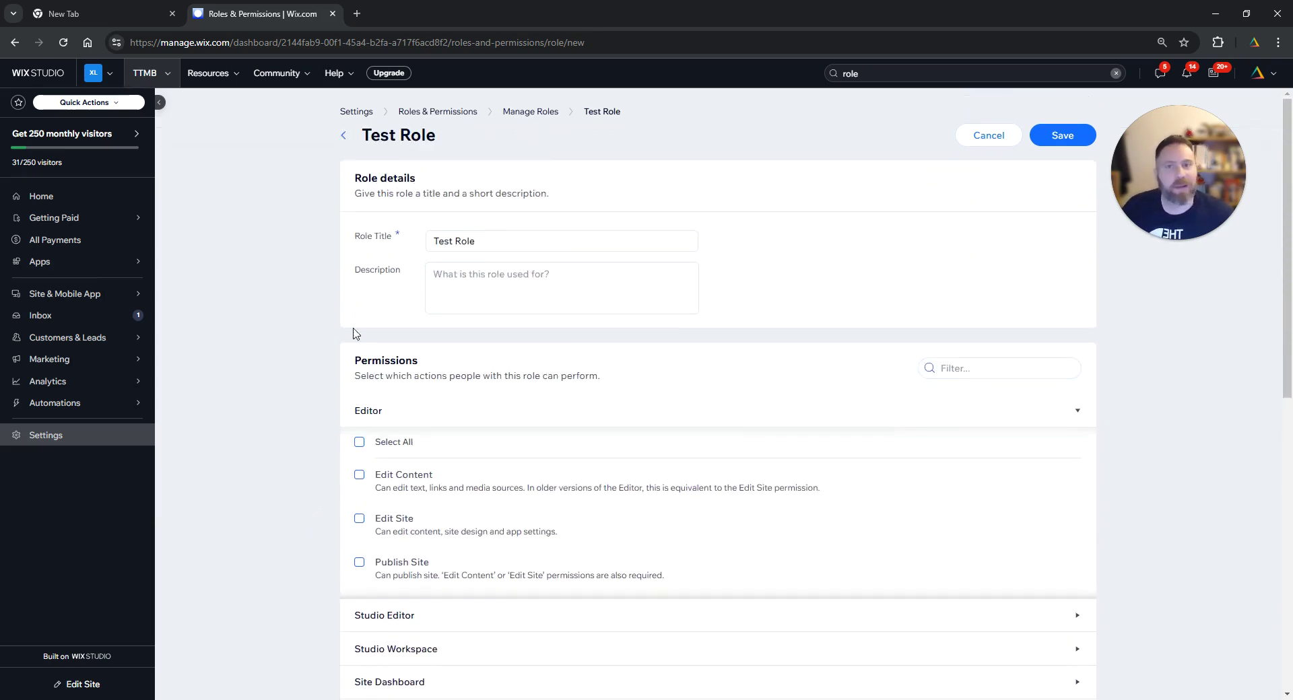
{"action": "left_click", "coordinate": [343, 135]}
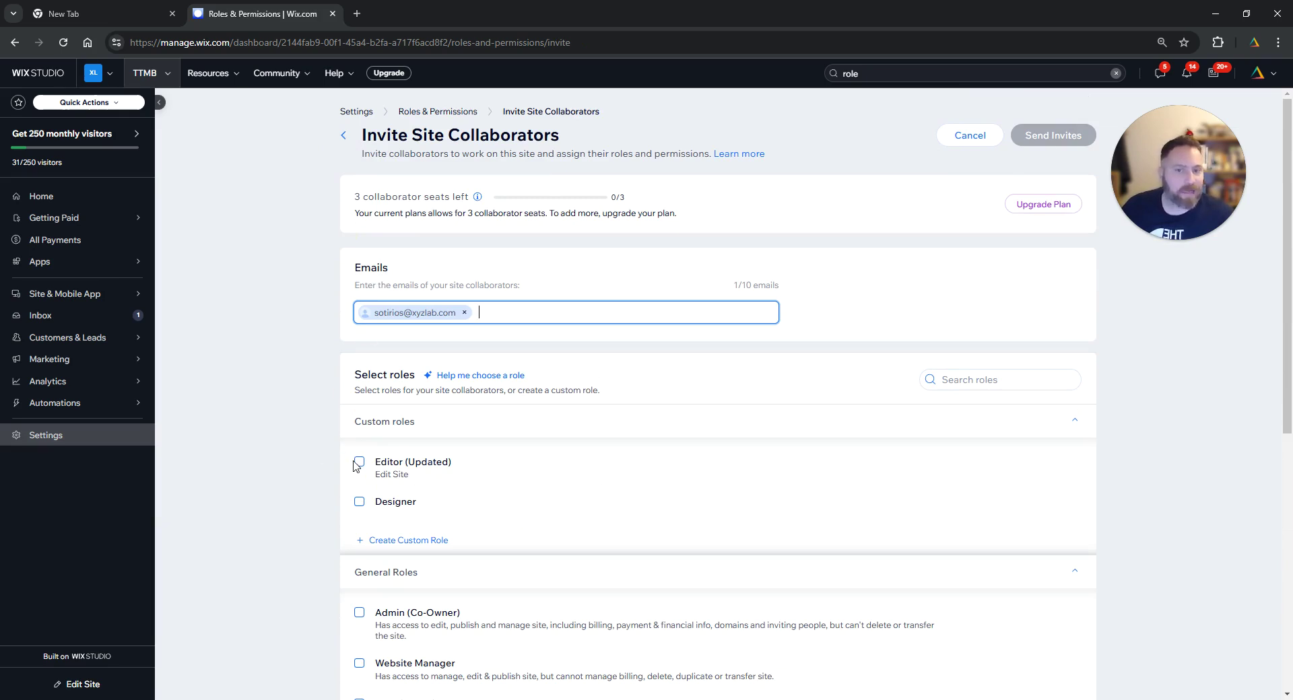
- Tick then untick Designer, and assign the Website Manager role instead
{"action": "left_click", "coordinate": [359, 502]}
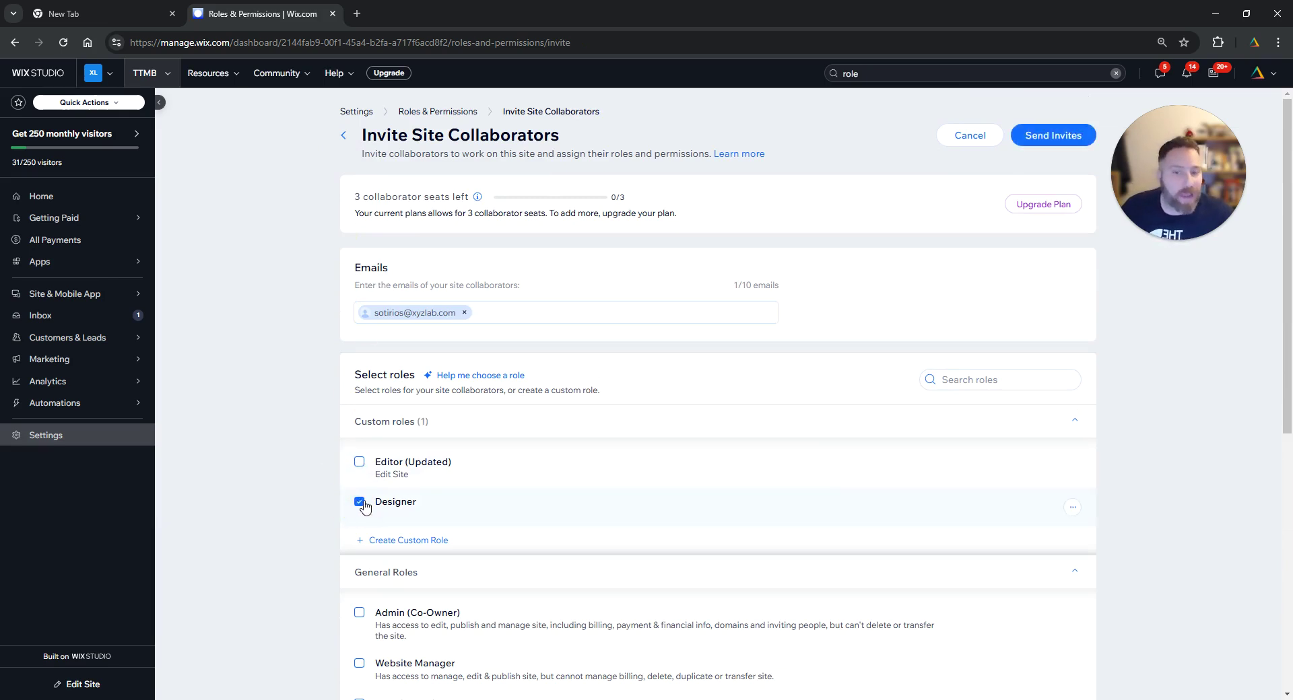
{"action": "left_click", "coordinate": [359, 501]}
{"action": "scroll", "coordinate": [322, 507], "scroll_direction": "down", "scroll_amount": 1}
{"action": "left_click", "coordinate": [359, 592]}
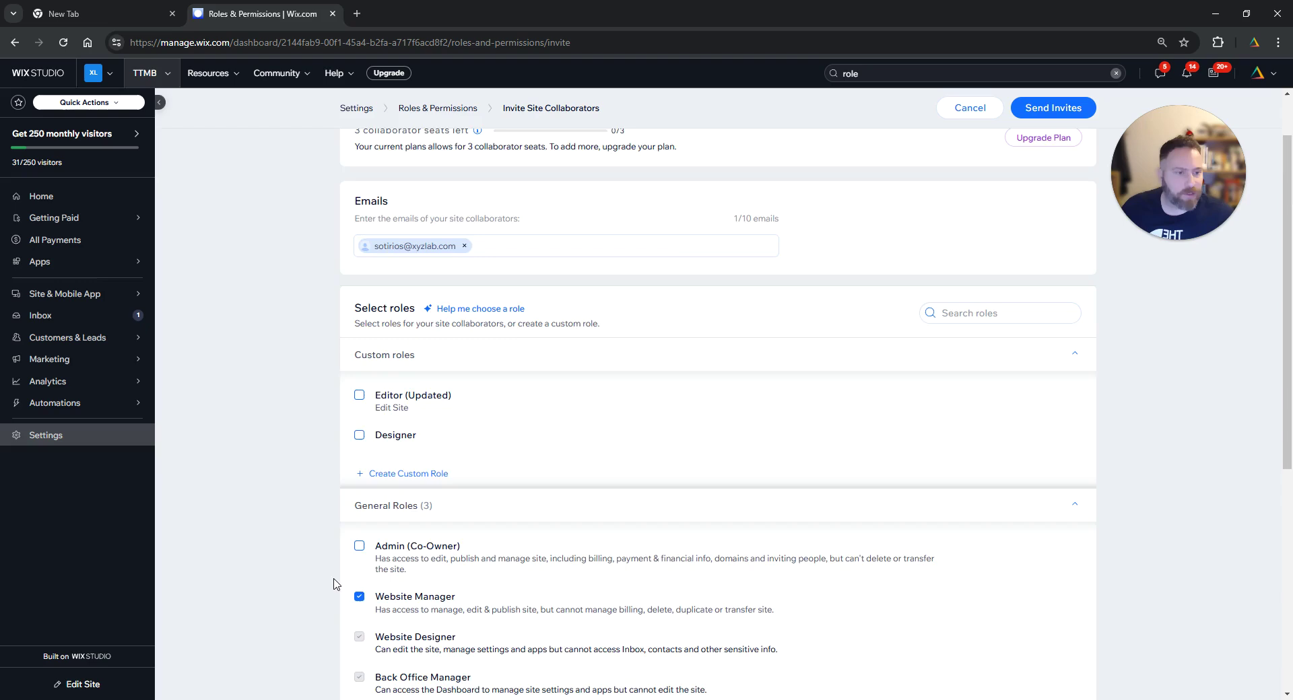
- Review all of the Website Manager role's permissions, then close the list
{"action": "scroll", "coordinate": [343, 566], "scroll_direction": "down", "scroll_amount": 2}
{"action": "scroll", "coordinate": [343, 366], "scroll_direction": "up", "scroll_amount": 2}
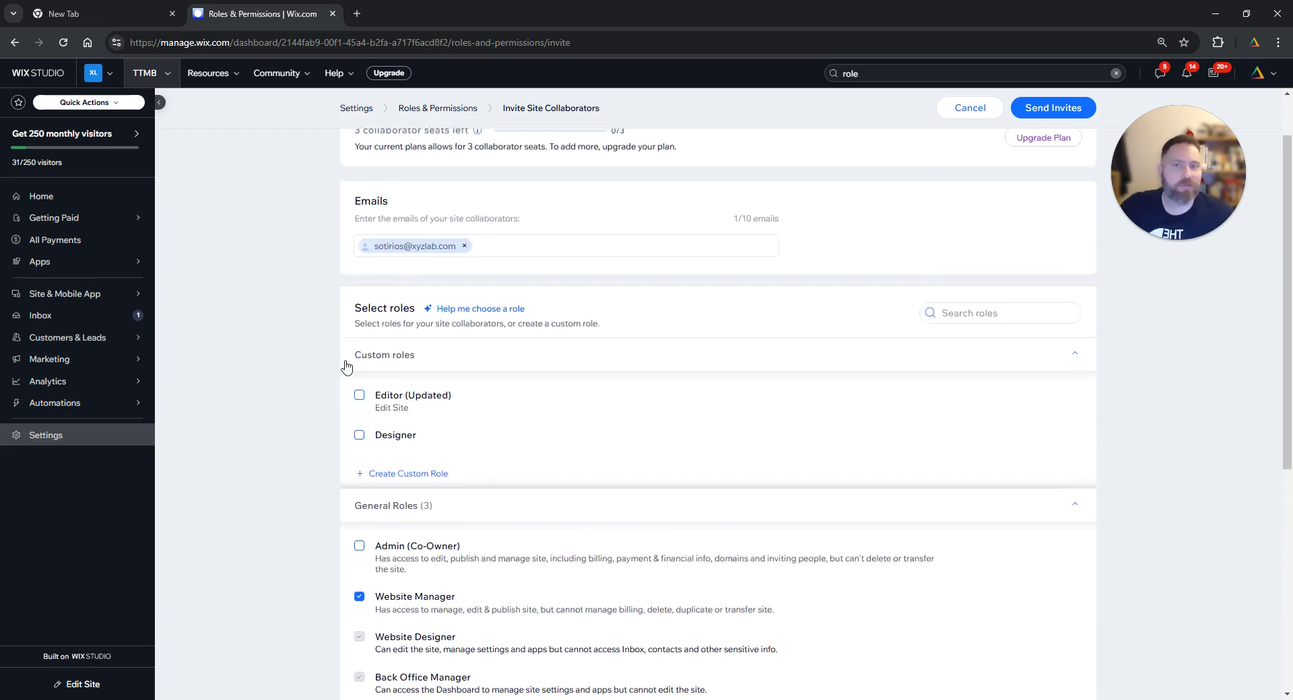
{"action": "scroll", "coordinate": [325, 498], "scroll_direction": "down", "scroll_amount": 2}
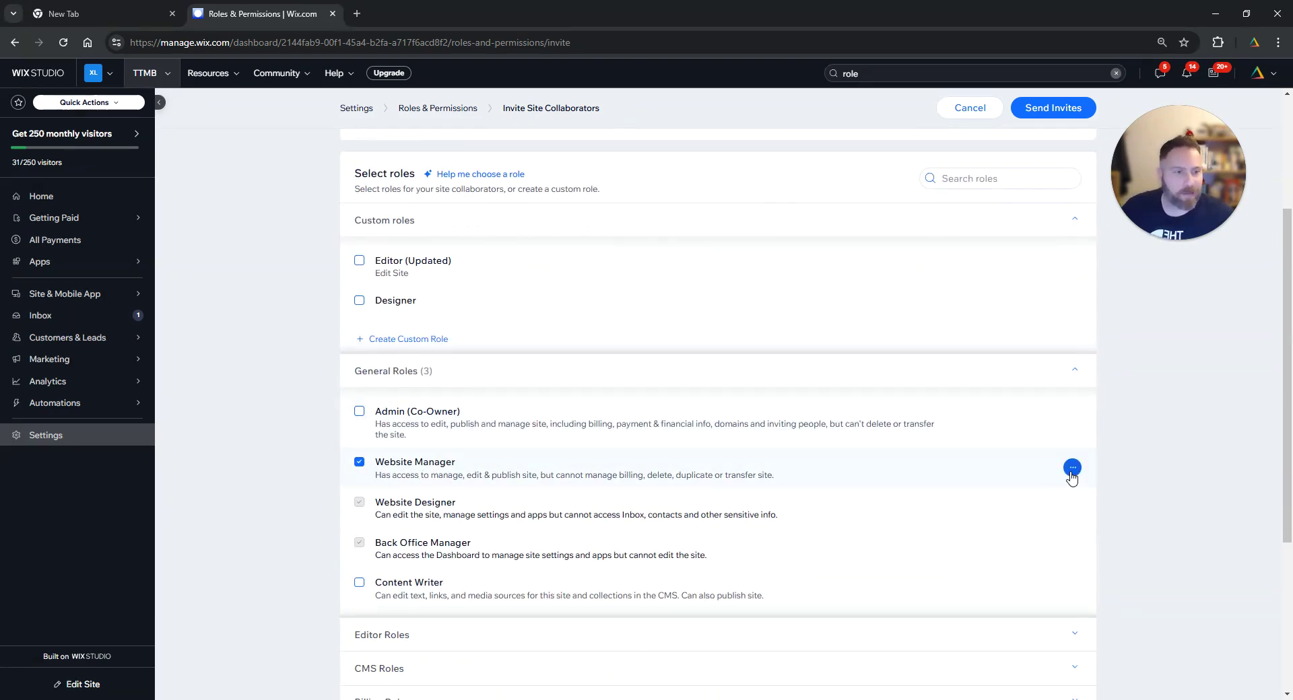
{"action": "left_click", "coordinate": [1071, 471]}
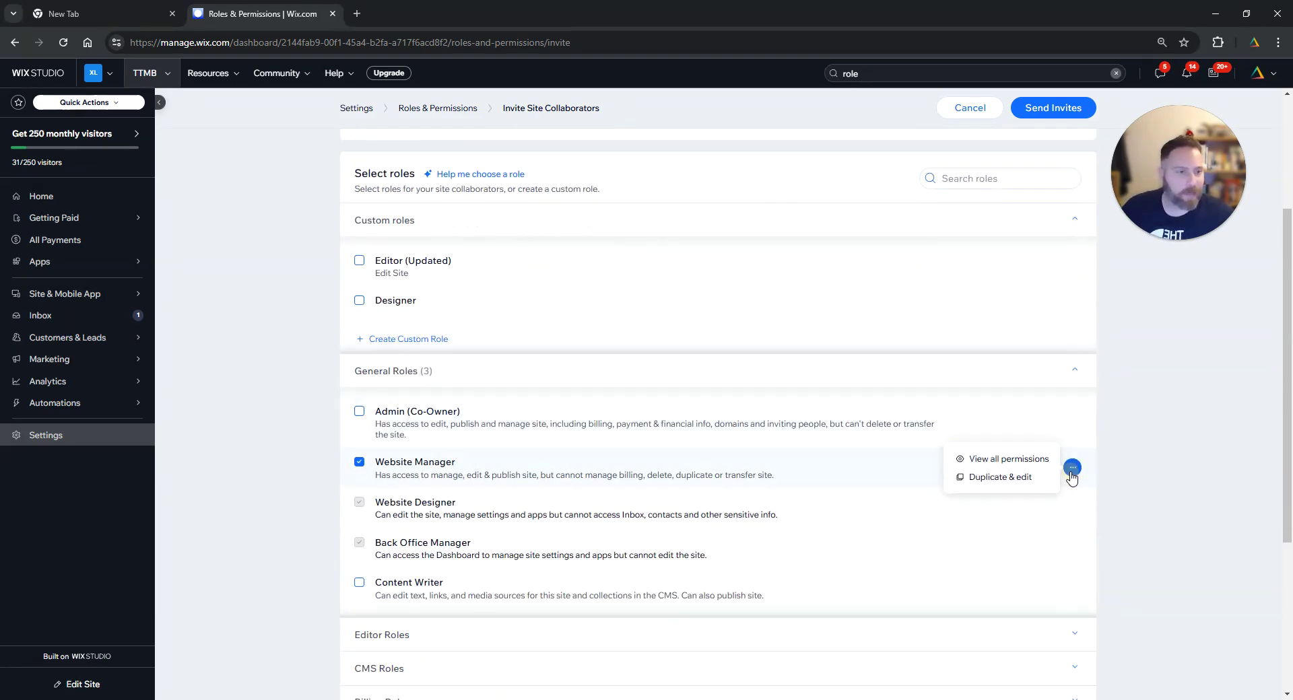
{"action": "left_click", "coordinate": [1018, 462]}
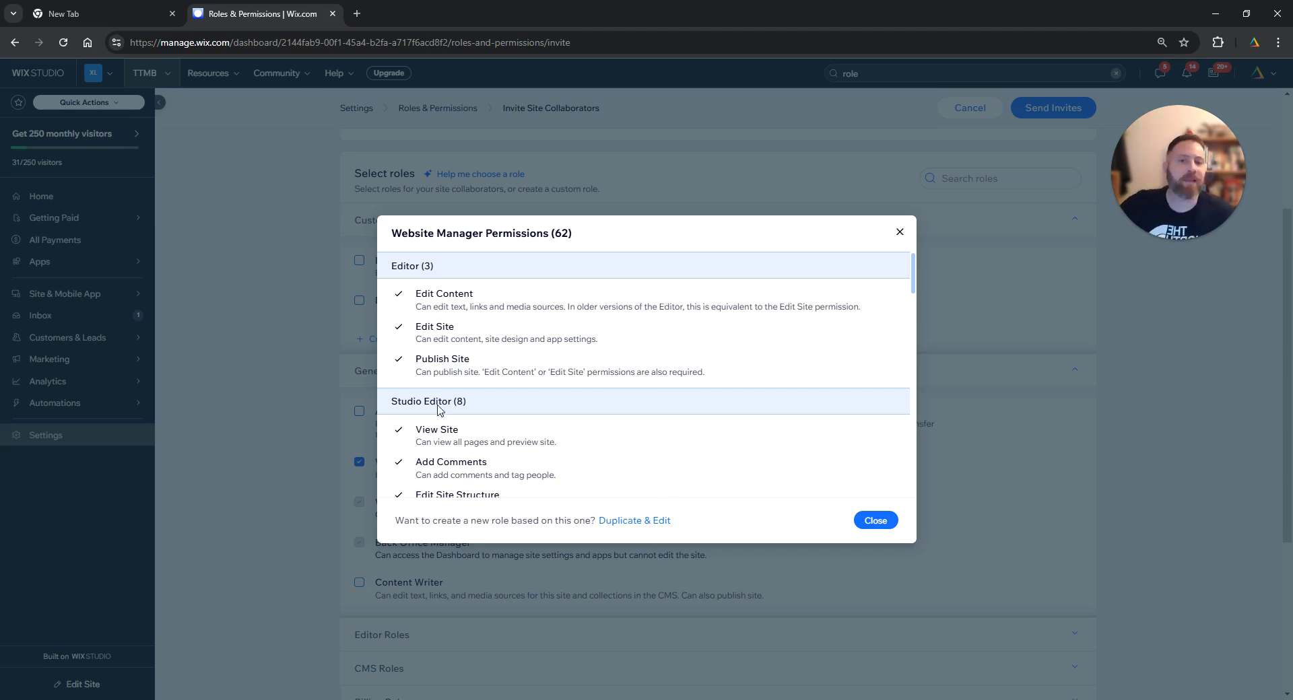
{"action": "left_click", "coordinate": [874, 521]}
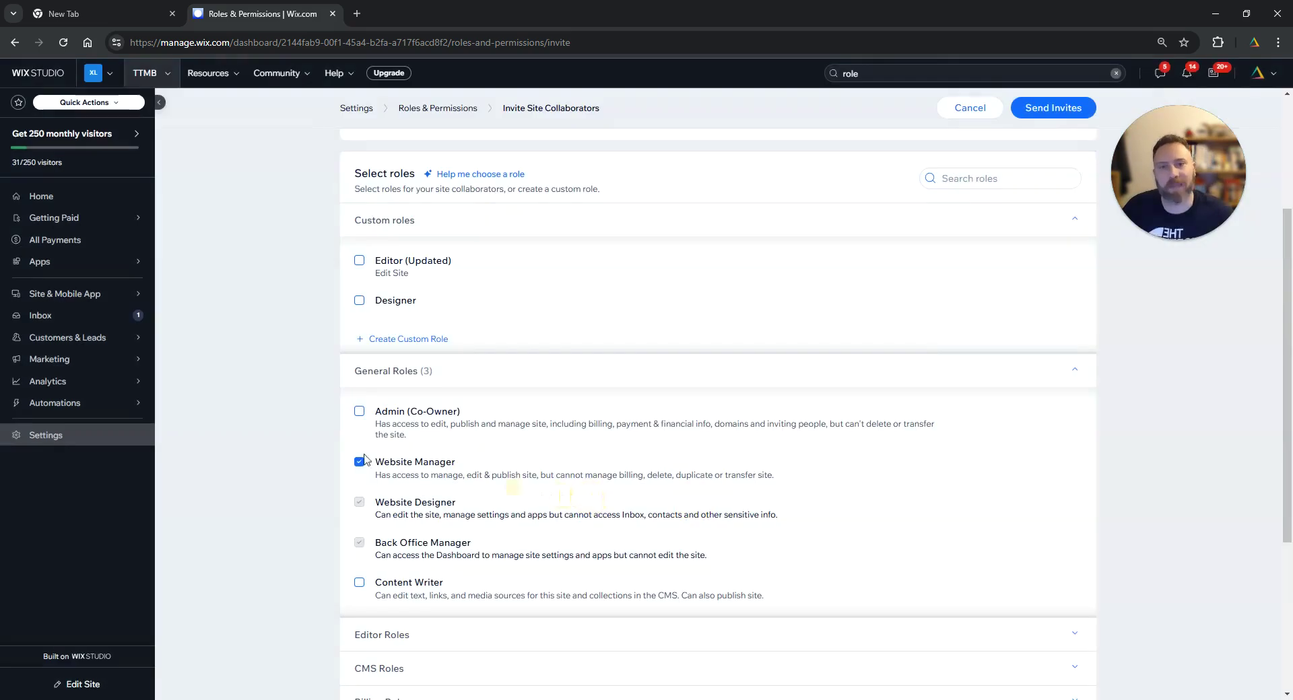
{"action": "scroll", "coordinate": [292, 447], "scroll_direction": "up", "scroll_amount": 3}
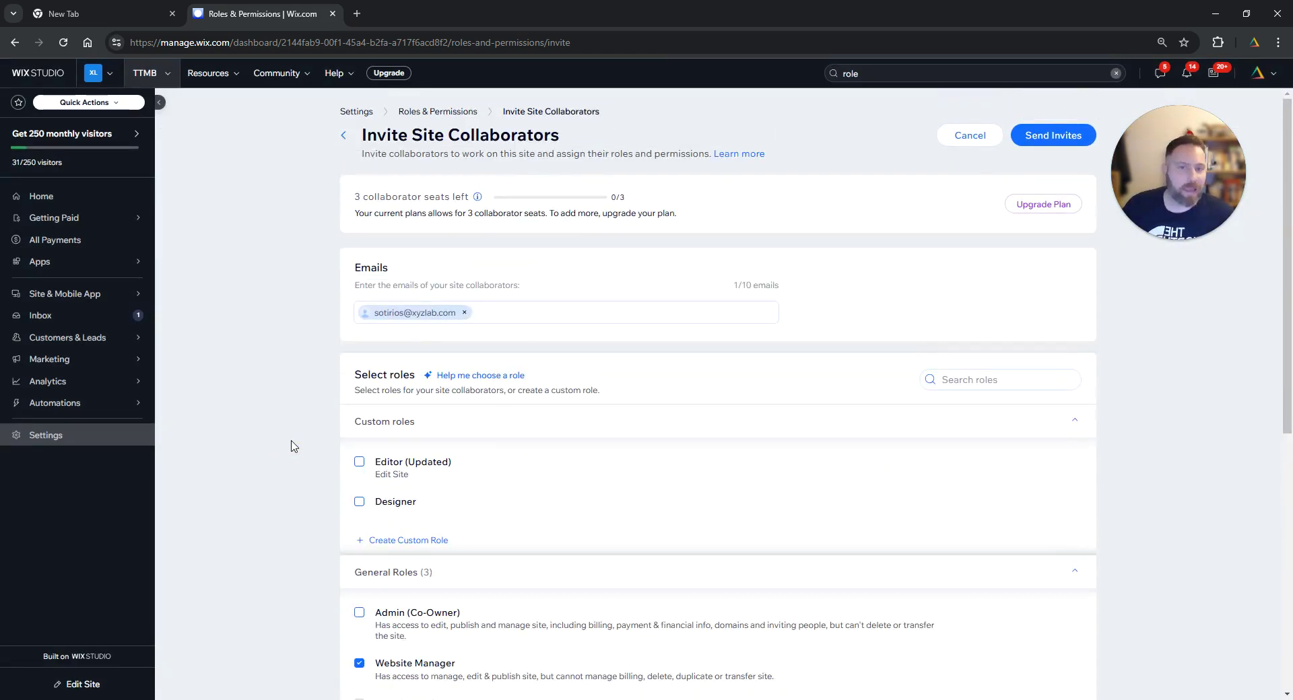